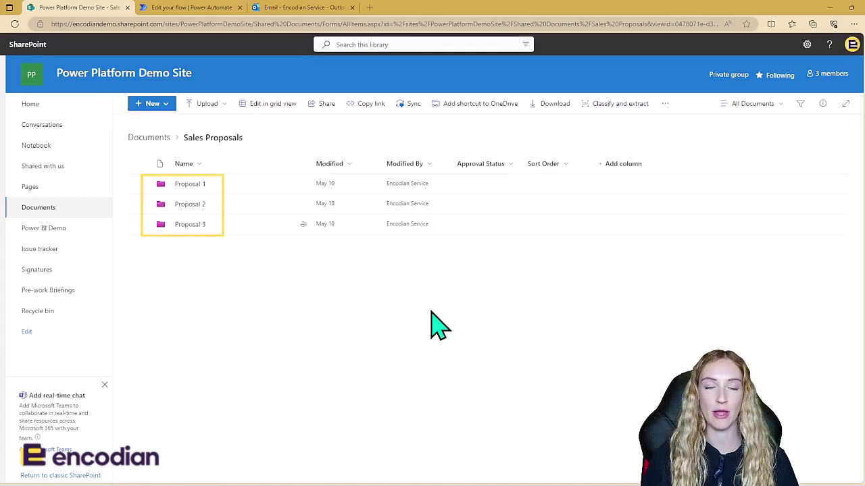
# Open the Proposal 3 folder to view its section documents, and switch to the Merge Documents and Update ToC flow in Power Automate.
pyautogui.click(196, 227)
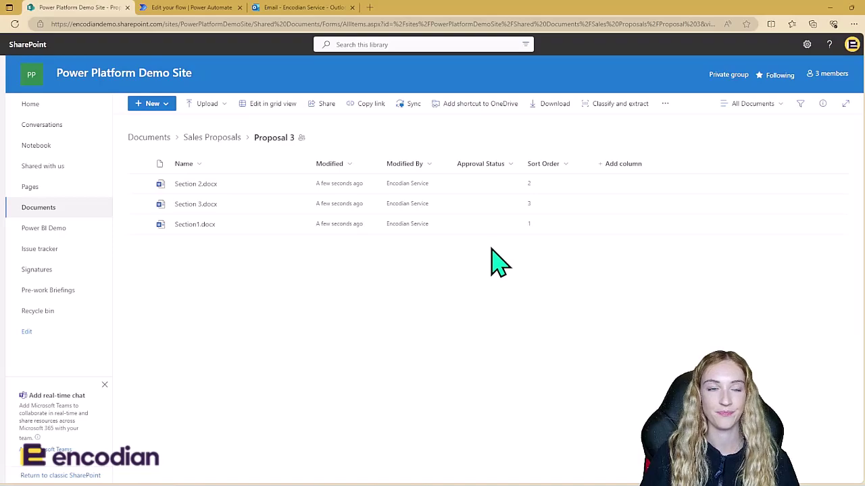
pyautogui.click(170, 10)
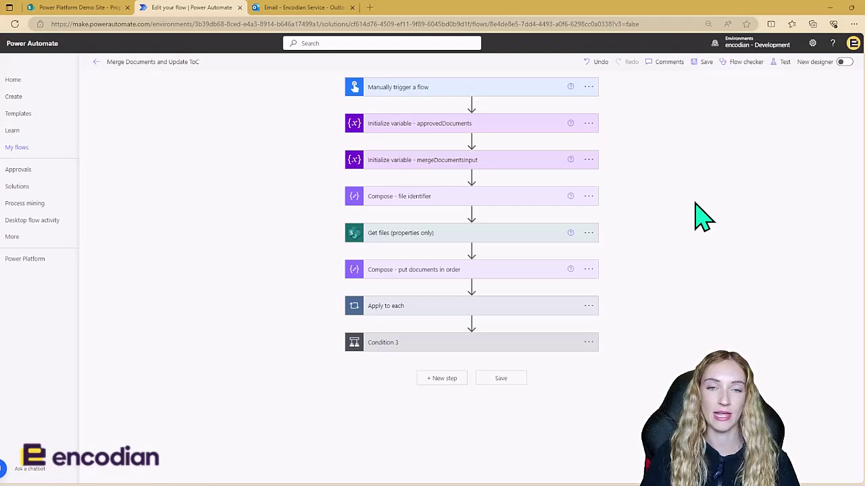
# Expand the manual trigger and the approvedDocuments and mergeDocumentsInput variable initializations to review their settings.
pyautogui.click(533, 93)
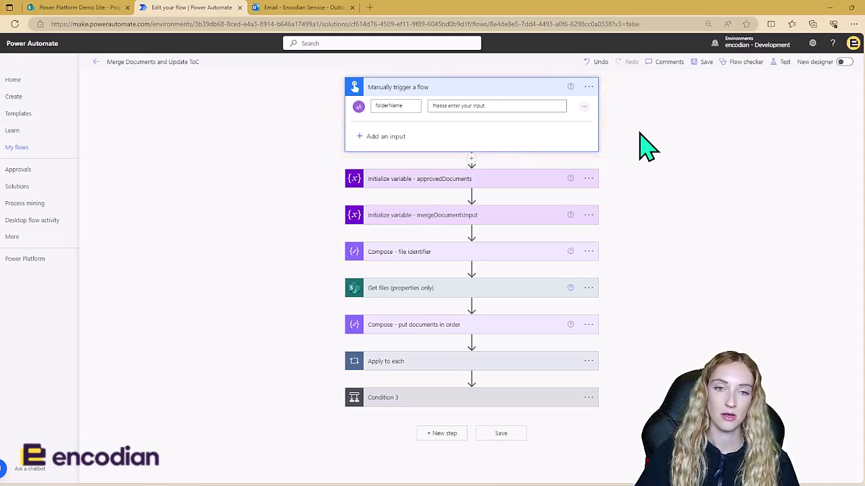
pyautogui.click(543, 184)
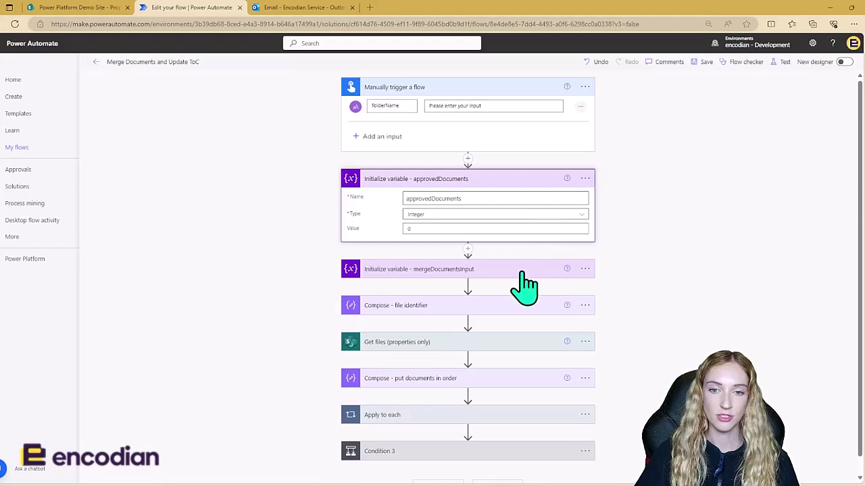
pyautogui.scroll(-1, 637, 218)
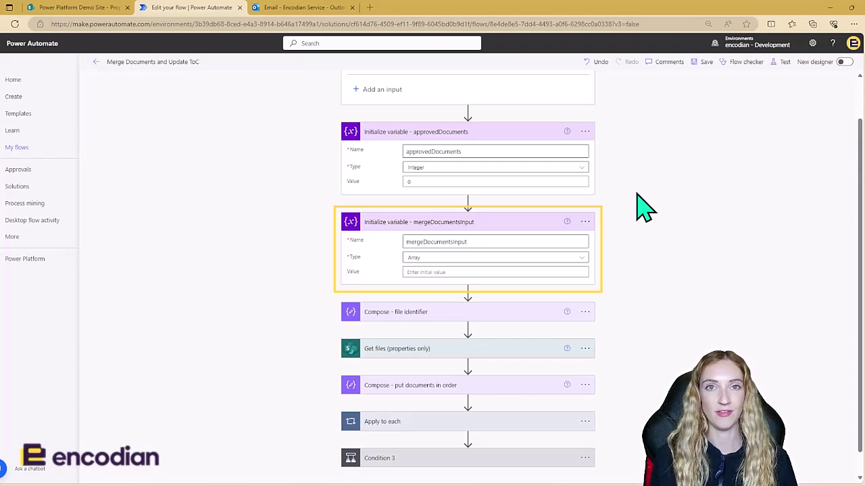
# Expand the Compose - file identifier and Get files (properties only) actions to review the folder path and library settings.
pyautogui.click(513, 313)
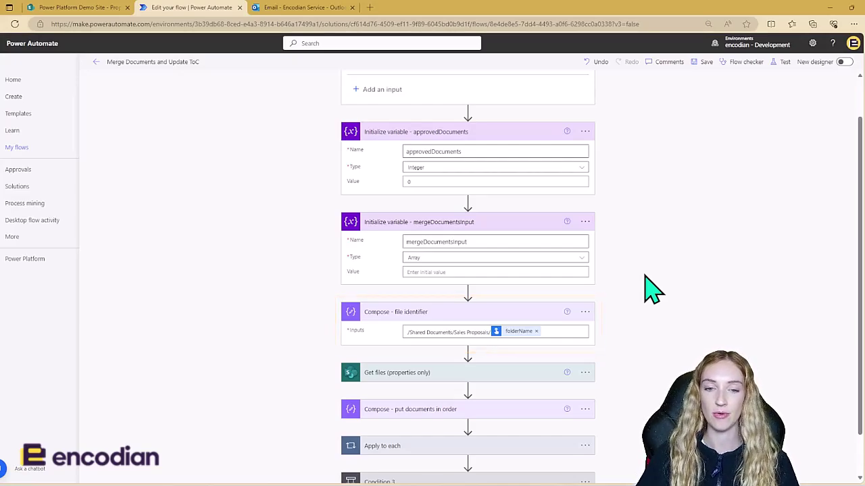
pyautogui.scroll(-1, 648, 289)
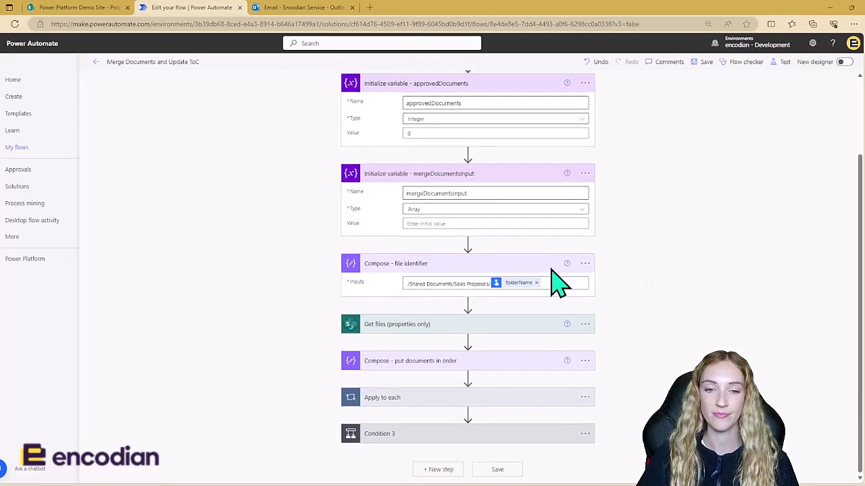
pyautogui.click(520, 324)
pyautogui.scroll(-2, 627, 303)
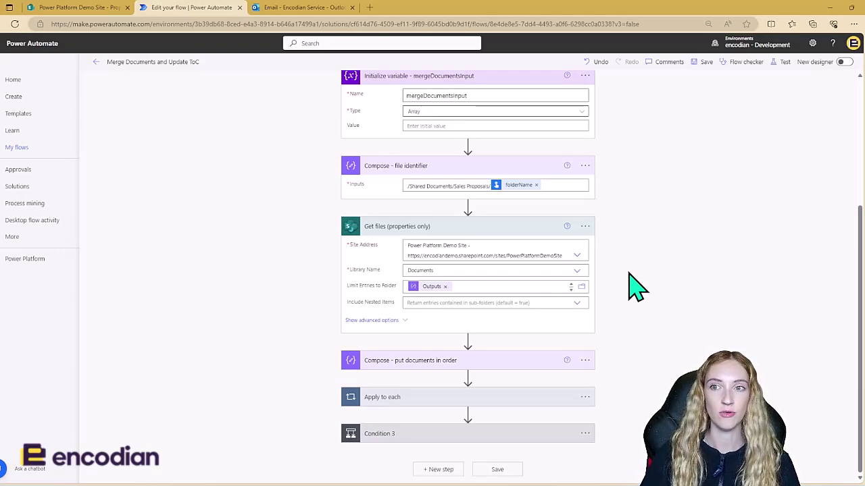
# Expand the Compose - put documents in order action and the Apply to each loop to examine the sorting and approval condition.
pyautogui.click(537, 360)
pyautogui.scroll(-1, 645, 311)
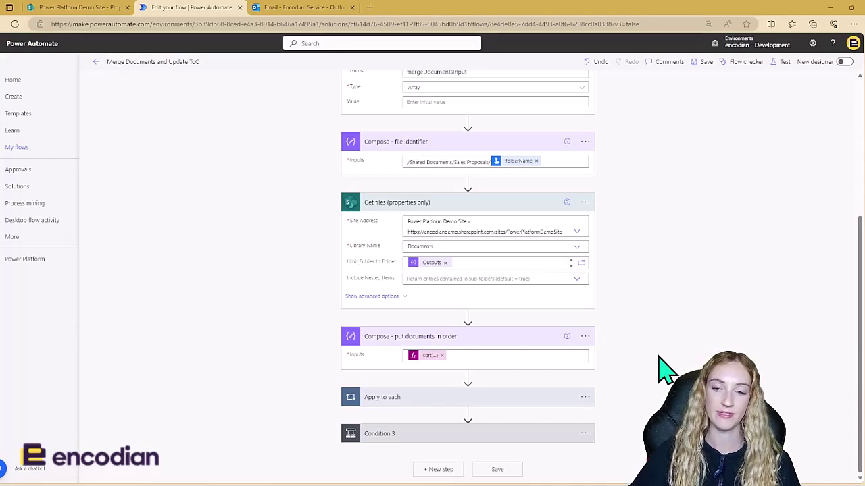
pyautogui.click(531, 396)
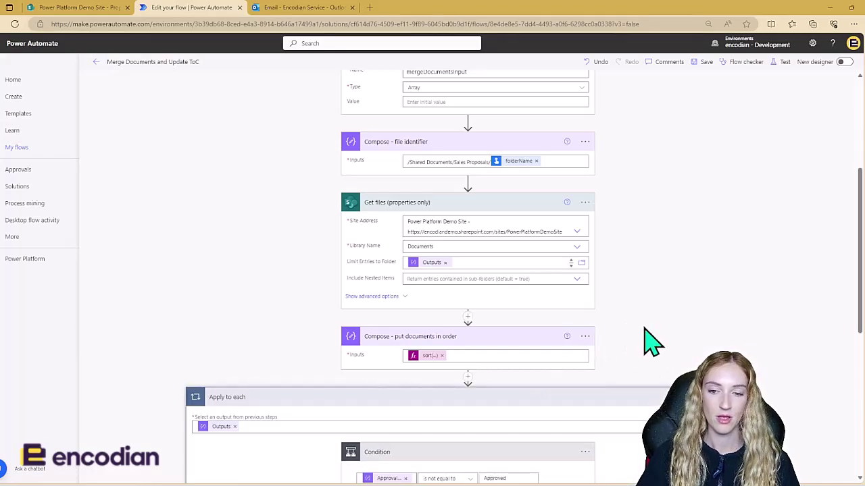
pyautogui.scroll(-4, 645, 335)
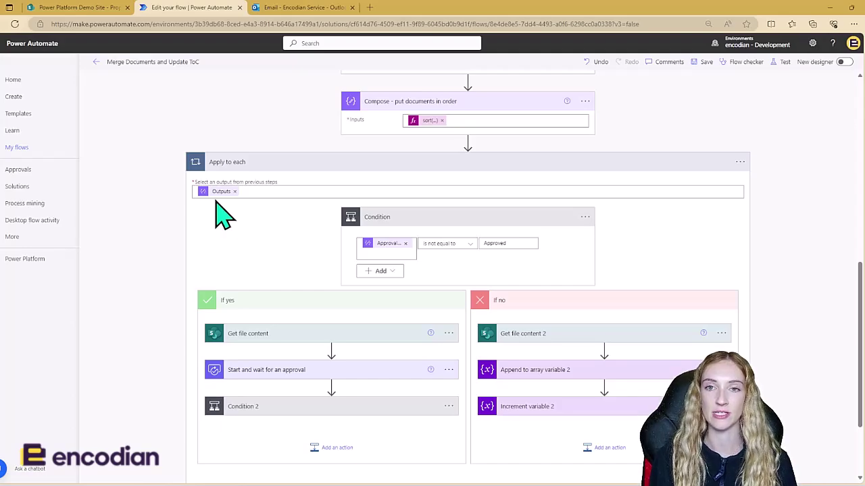
# Expand the Get file content actions in both branches of the approval status condition.
pyautogui.click(291, 338)
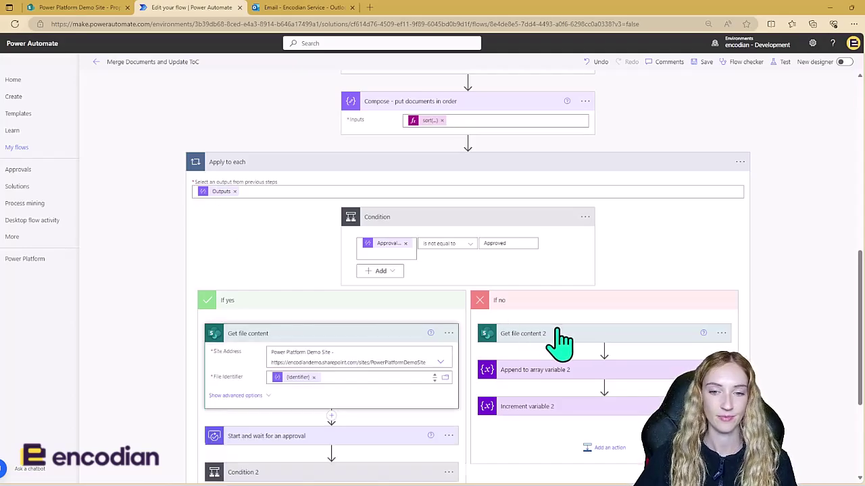
pyautogui.click(560, 337)
pyautogui.scroll(-2, 790, 317)
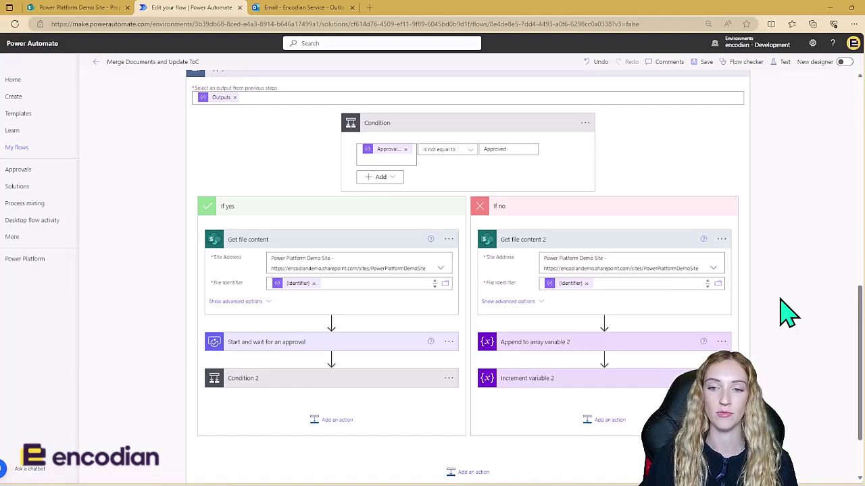
# Expand the Start and wait for an approval action and review its title, assignee, details and attachment settings.
pyautogui.click(331, 343)
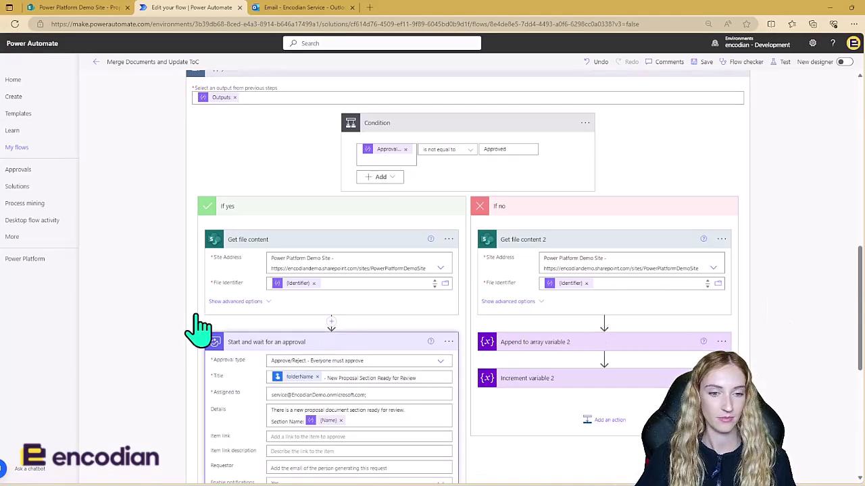
pyautogui.scroll(-2, 185, 325)
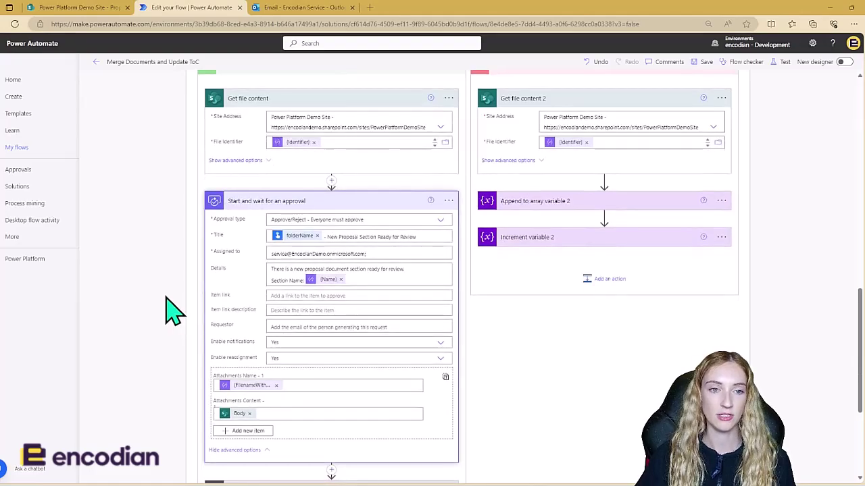
pyautogui.scroll(-1, 165, 310)
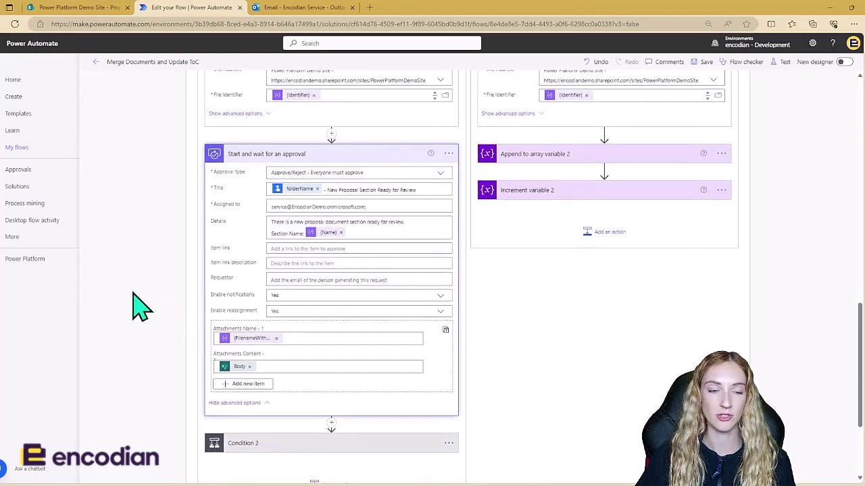
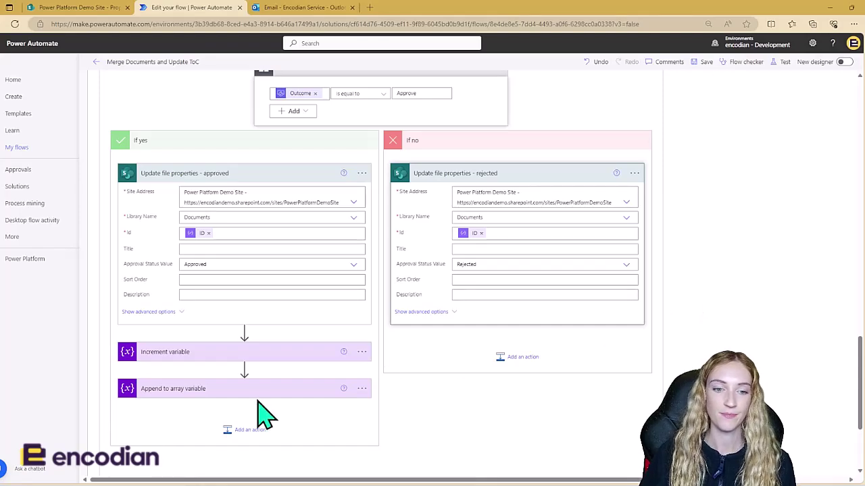
# Expand the Increment variable and Append to array variable actions in Condition 2's yes branch to examine their values.
pyautogui.click(262, 357)
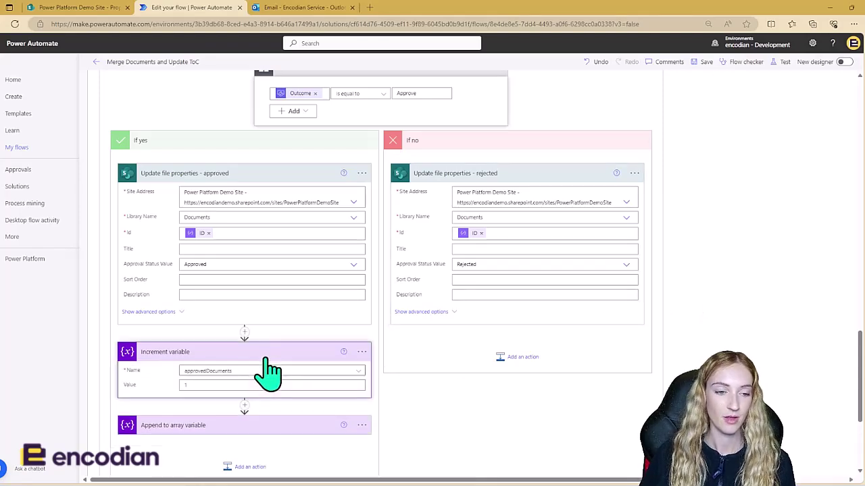
pyautogui.click(335, 427)
pyautogui.scroll(-3, 442, 406)
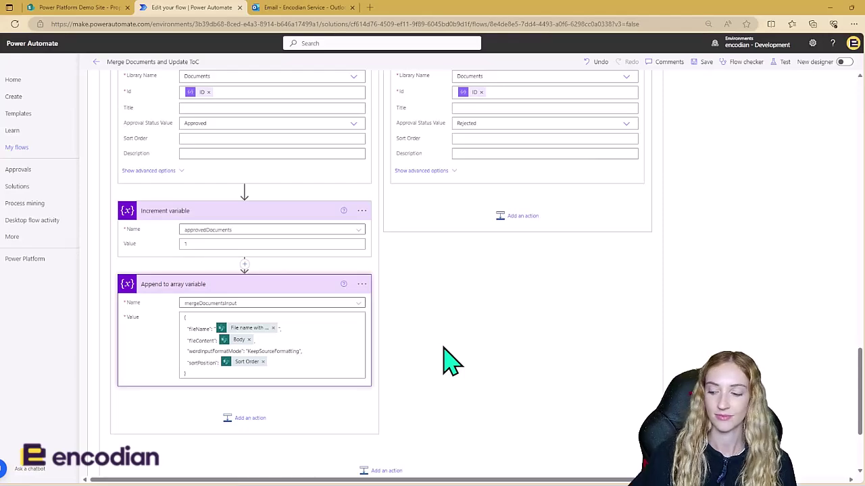
# Expand Append to array variable 2 and Increment variable 2 in the first condition's no branch to review their values.
pyautogui.scroll(2, 446, 361)
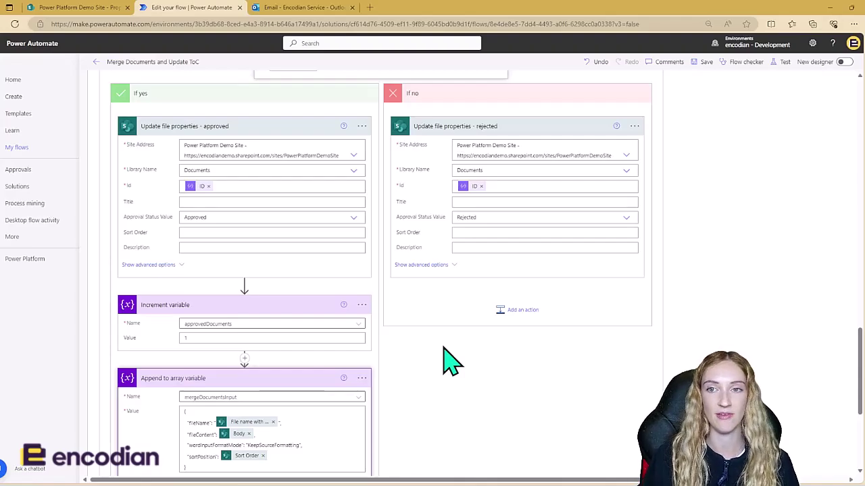
pyautogui.scroll(3, 448, 360)
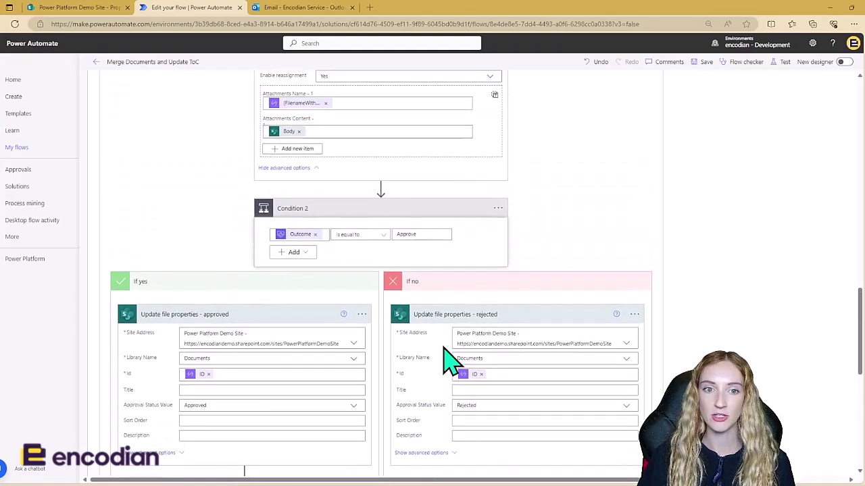
pyautogui.scroll(8, 674, 257)
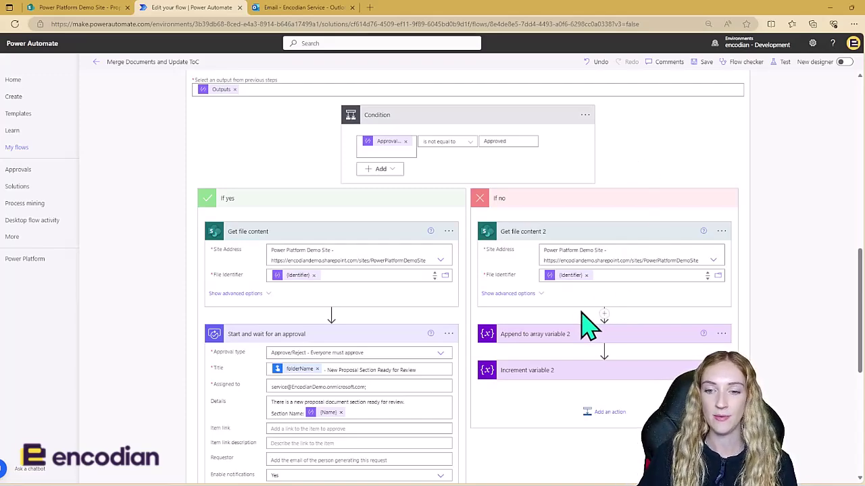
pyautogui.click(564, 336)
pyautogui.scroll(-1, 580, 446)
pyautogui.scroll(-1, 579, 446)
pyautogui.click(547, 368)
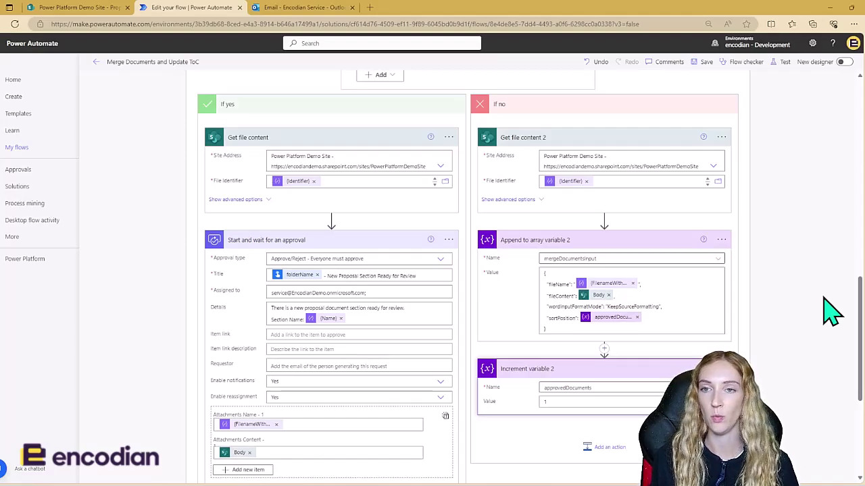
# Review Condition 3 and expand the Merge Word Documents action in its yes branch.
pyautogui.scroll(-4, 830, 312)
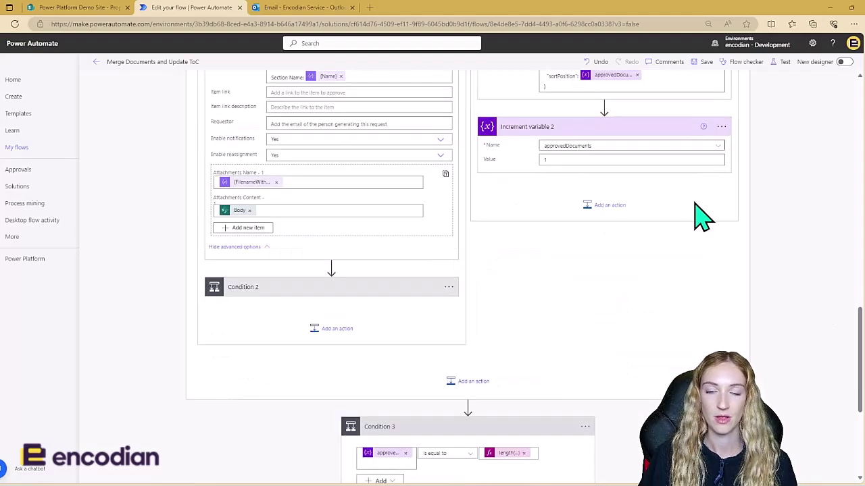
pyautogui.scroll(-4, 702, 216)
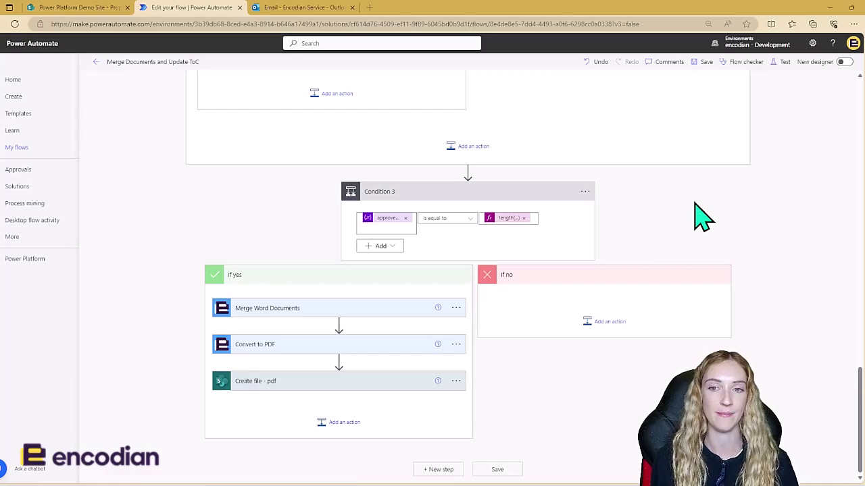
pyautogui.click(382, 310)
pyautogui.scroll(-1, 479, 353)
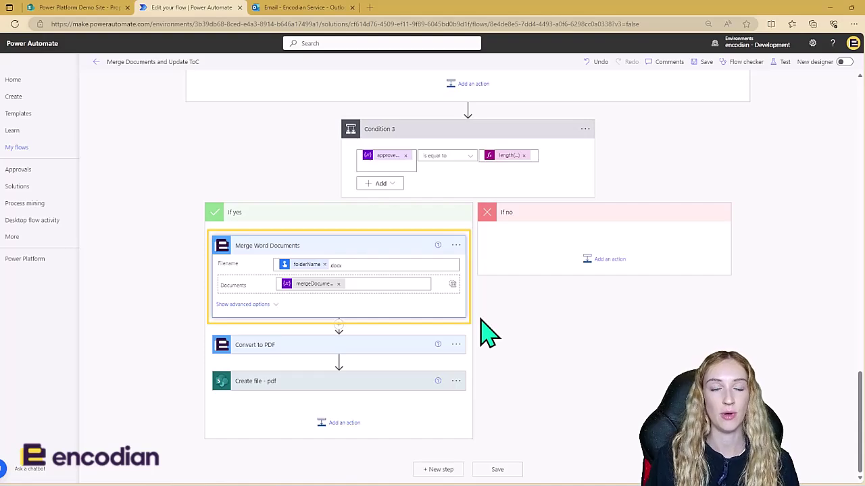
# Clear the Documents value in Merge Word Documents and switch it to individual item entry to examine the item fields and format modes.
pyautogui.click(341, 285)
pyautogui.click(338, 284)
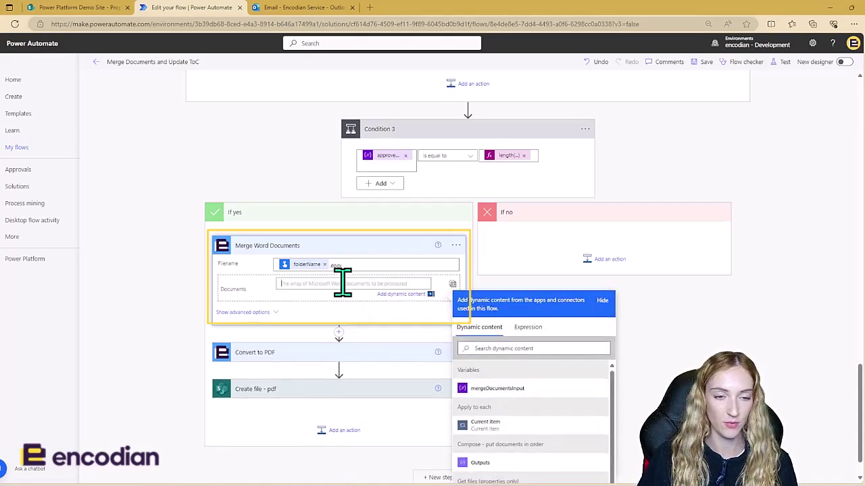
pyautogui.click(452, 285)
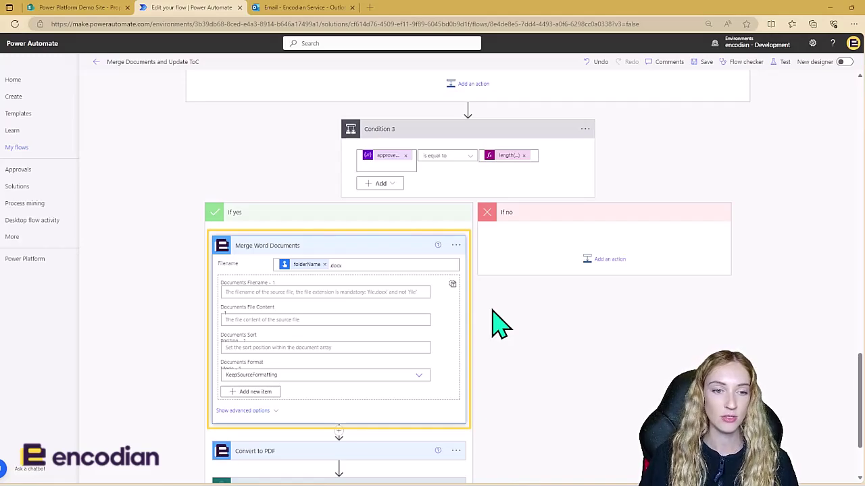
pyautogui.click(379, 292)
pyautogui.click(367, 321)
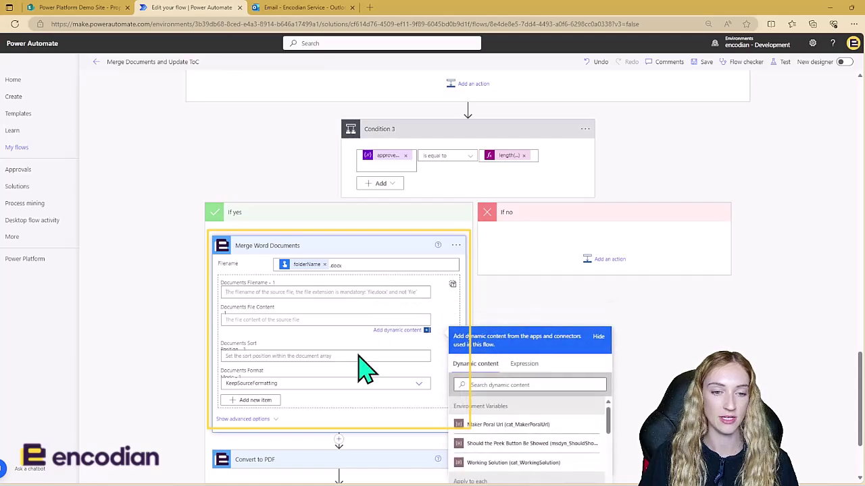
pyautogui.click(358, 355)
pyautogui.click(358, 384)
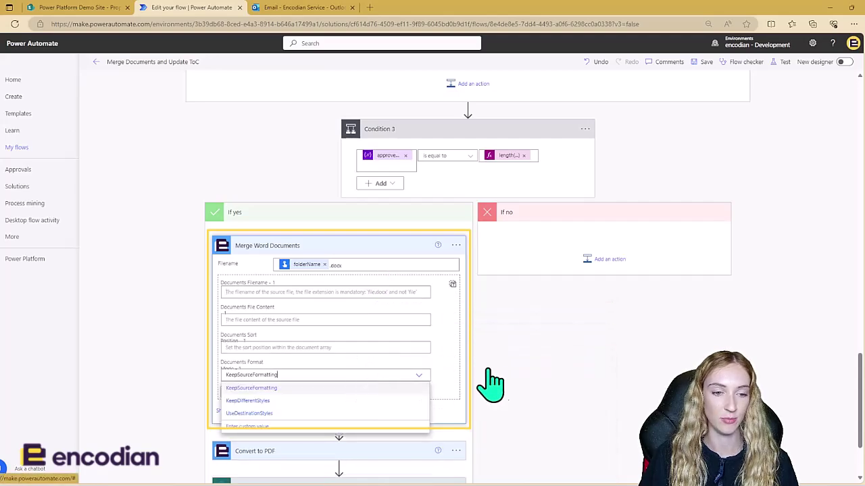
pyautogui.click(506, 380)
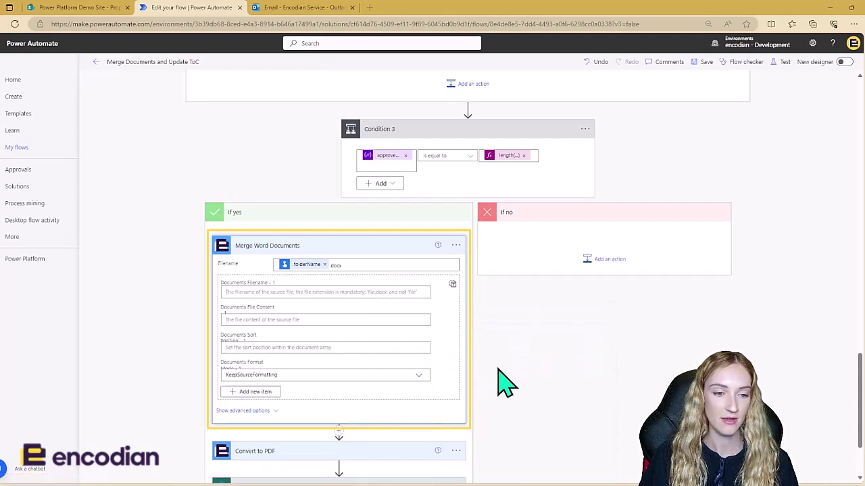
# Switch Documents in Merge Word Documents back to whole-array input and replace its contents with the mergeDocumentsInput variable.
pyautogui.click(452, 284)
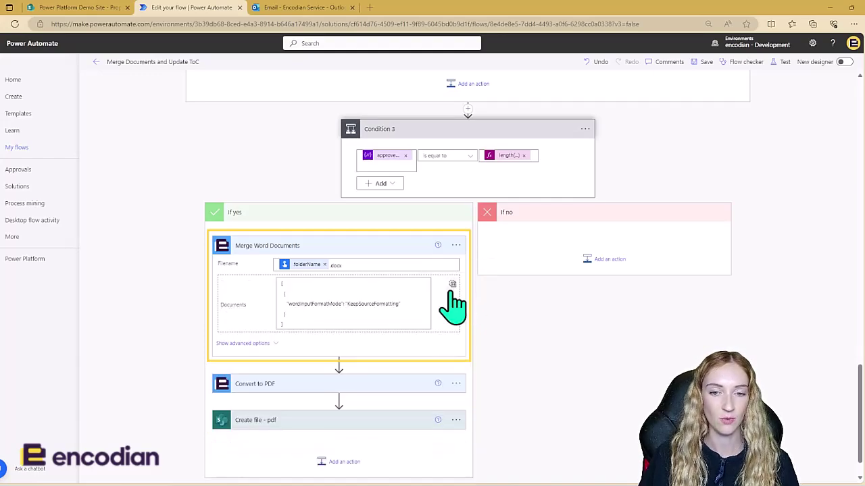
pyautogui.click(383, 310)
pyautogui.hotkey('ctrl', 'a')
pyautogui.press('BackSpace')
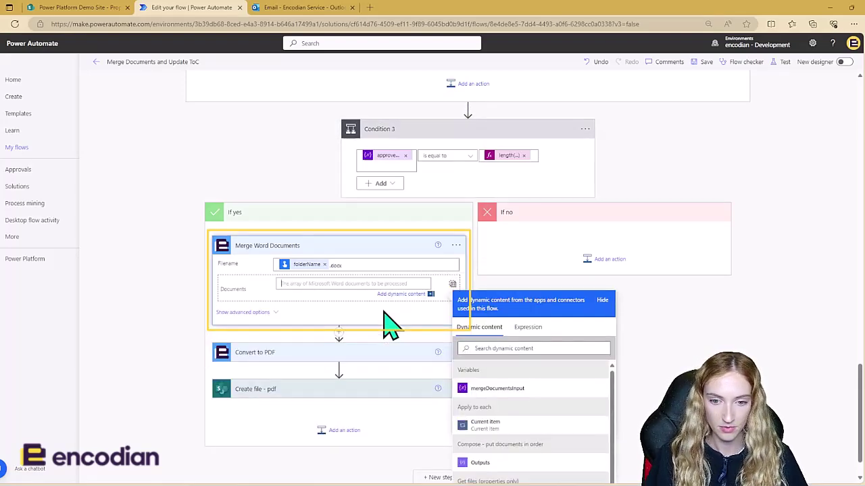
pyautogui.click(497, 390)
pyautogui.click(671, 312)
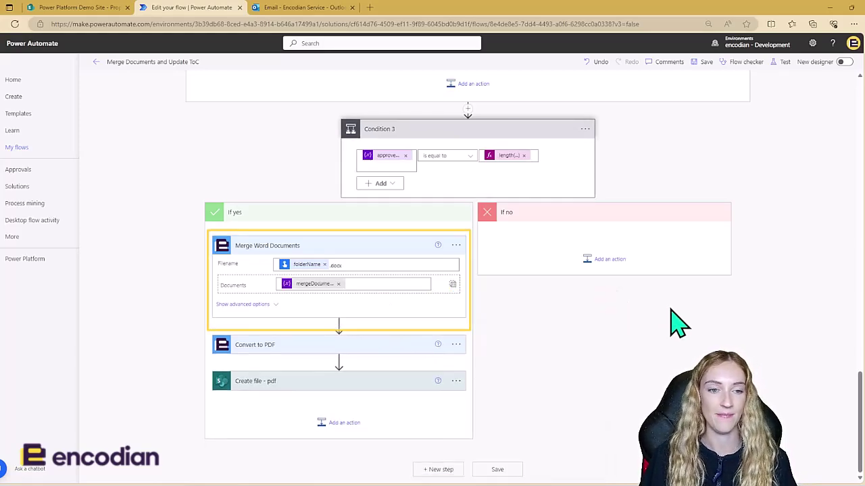
# Expand the Convert to PDF action to review its filename and file content settings.
pyautogui.click(377, 346)
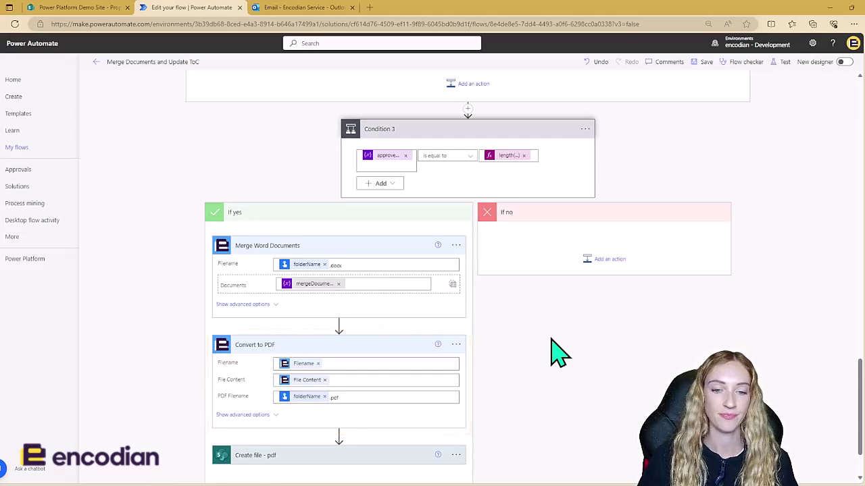
# Expand the Create file - pdf action to review its site address, folder path, file name and file content.
pyautogui.scroll(-1, 557, 353)
pyautogui.scroll(-2, 557, 352)
pyautogui.click(405, 382)
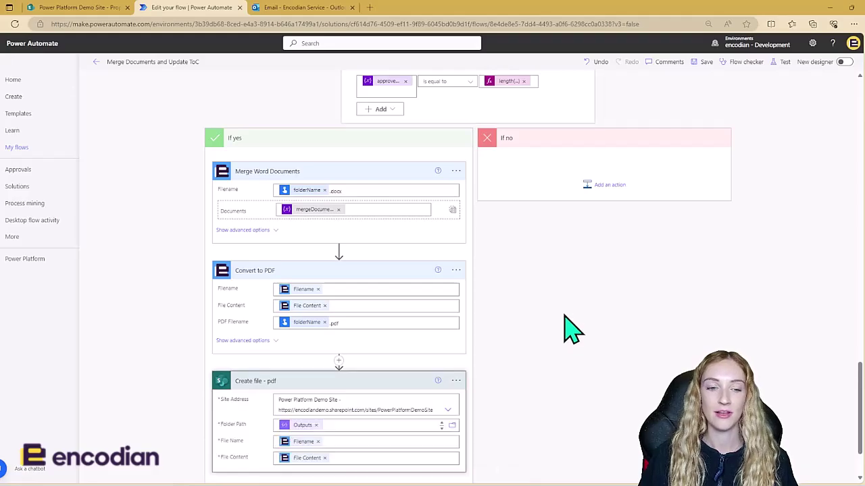
pyautogui.scroll(-3, 571, 330)
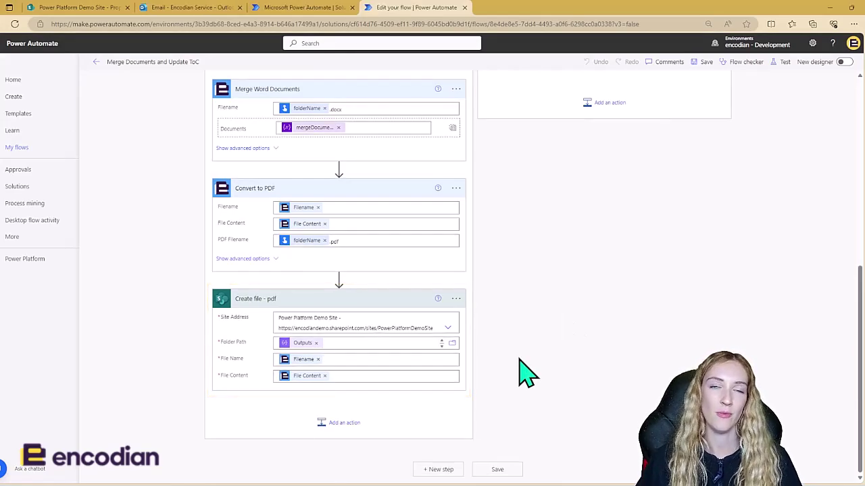
# Return to the flow's details page and run the flow with folderName set to Proposal 3.
pyautogui.click(96, 62)
pyautogui.click(239, 62)
pyautogui.click(762, 135)
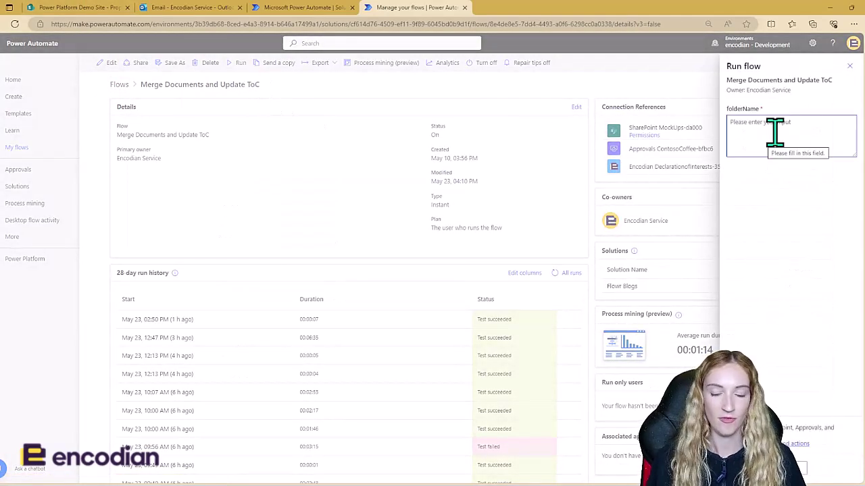
pyautogui.write('Proposal')
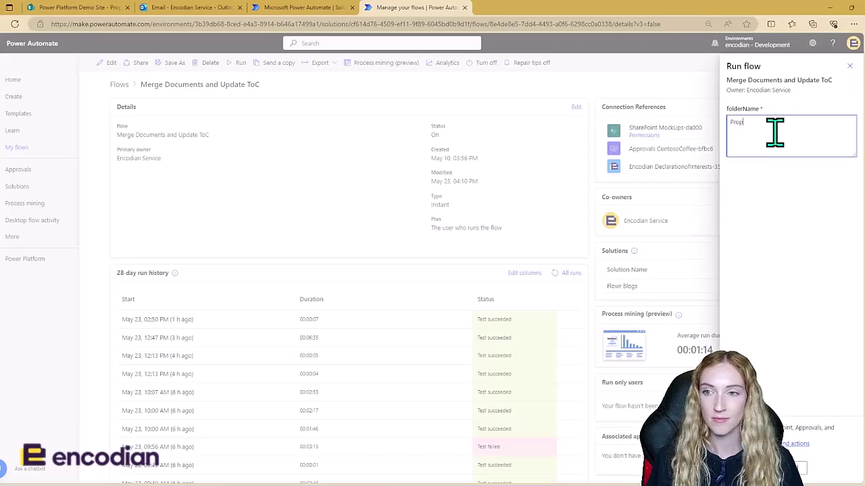
pyautogui.write(' 3')
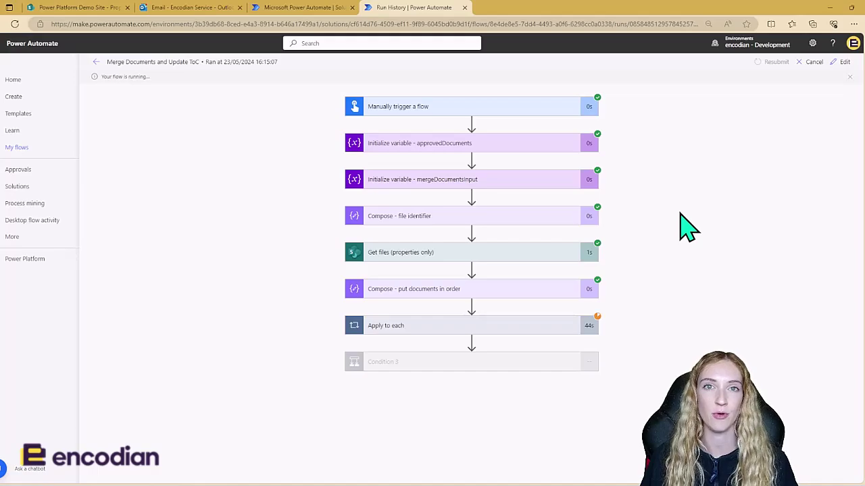
# Switch to Outlook and approve the Proposal 3 review requests for Section1 and Section 3, leaving the comments empty.
pyautogui.click(185, 7)
pyautogui.click(272, 168)
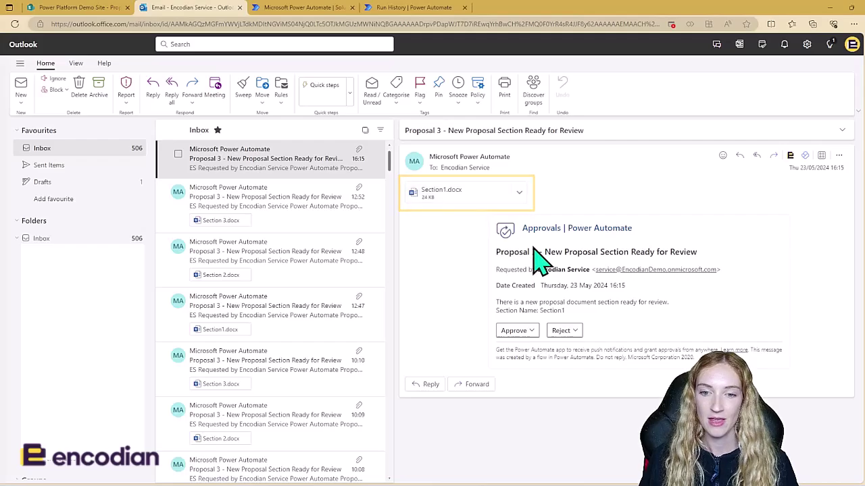
pyautogui.moveTo(571, 316); pyautogui.dragTo(493, 299)
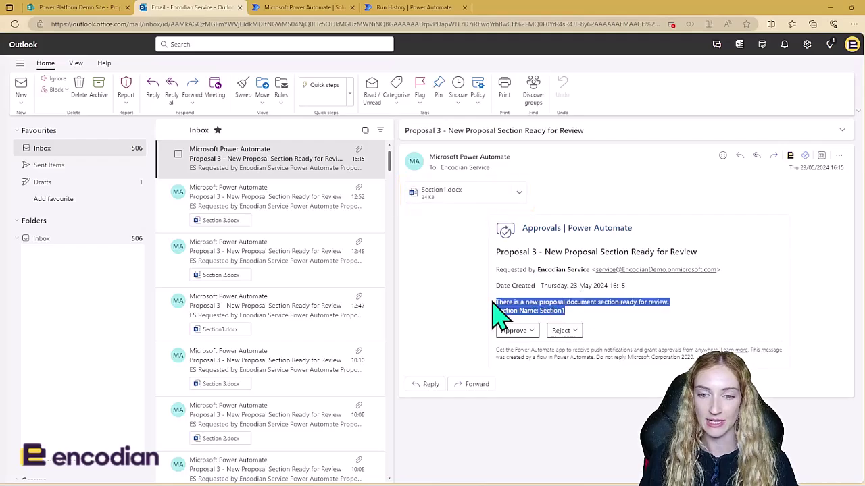
pyautogui.click(528, 333)
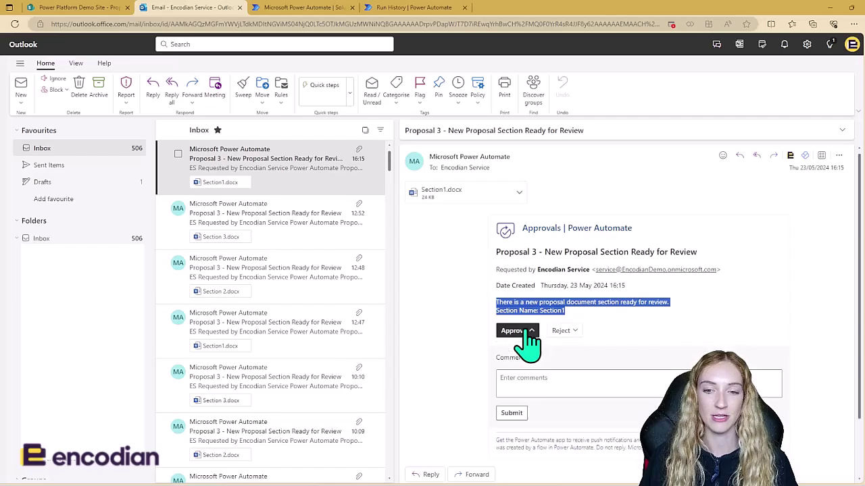
pyautogui.click(519, 417)
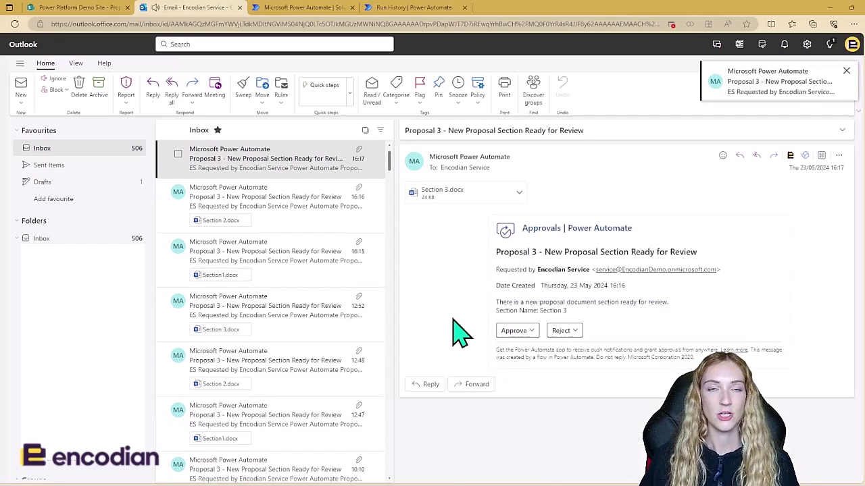
pyautogui.click(517, 331)
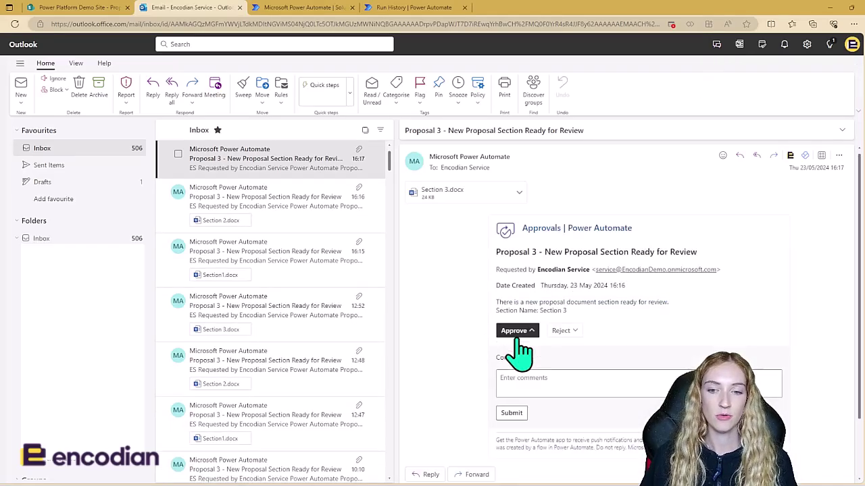
pyautogui.click(513, 413)
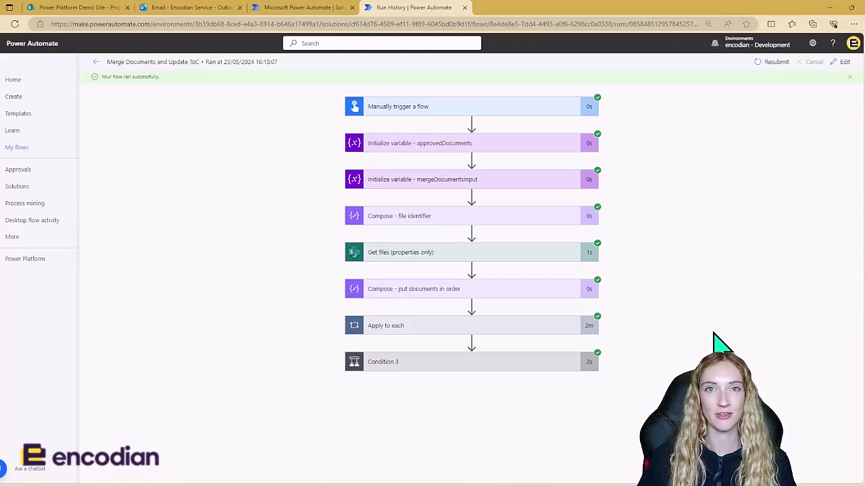
# Switch to the Proposal 3 folder in SharePoint, refresh the library and select Proposal 3.pdf.
pyautogui.click(64, 7)
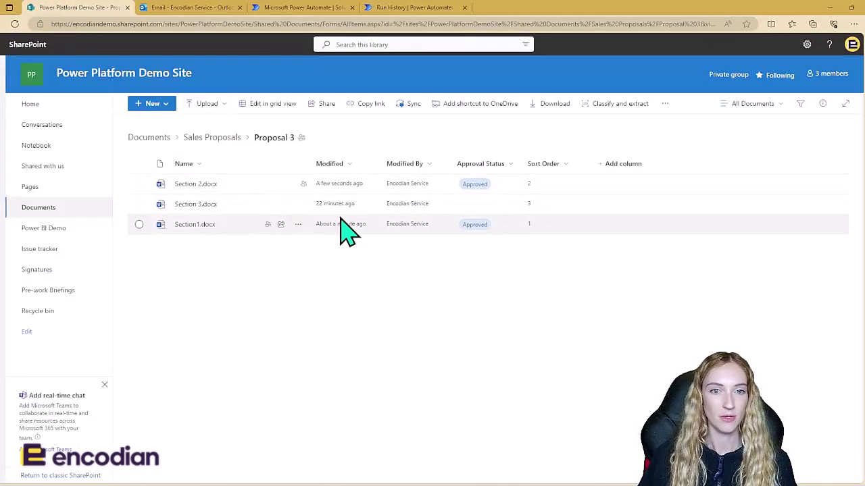
pyautogui.click(18, 24)
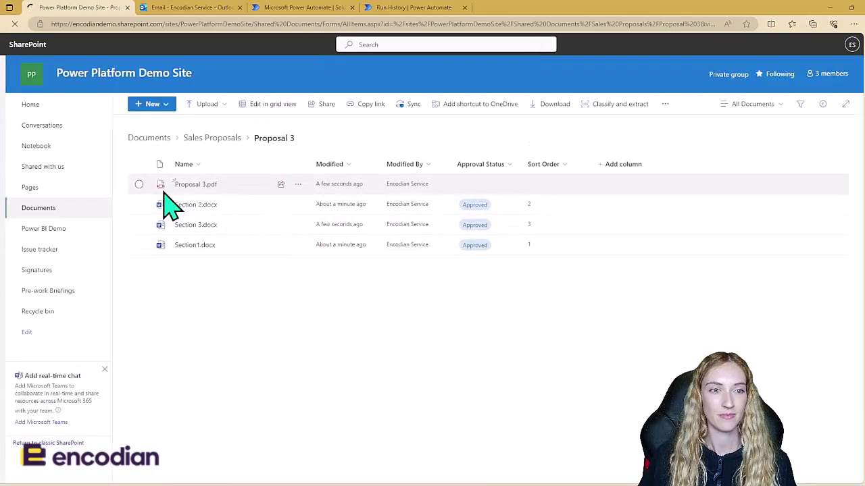
pyautogui.click(139, 185)
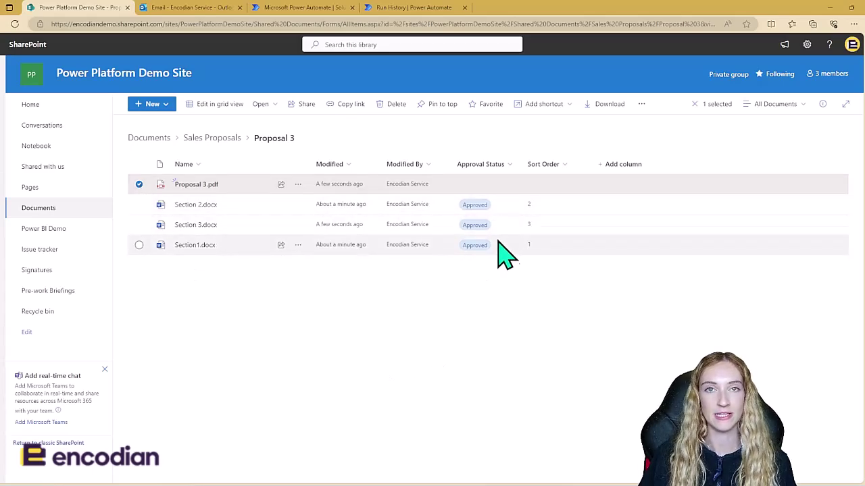
# Open Section1.docx from the Proposal 3 folder and review its table of contents and headings.
pyautogui.click(191, 246)
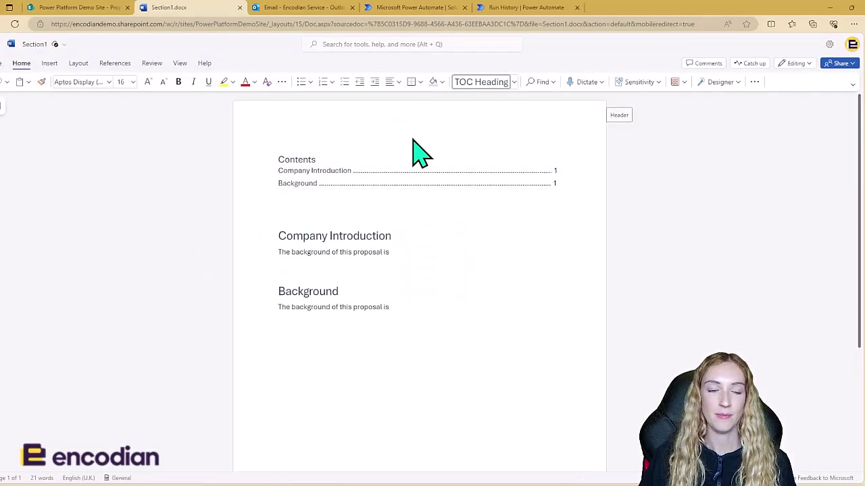
pyautogui.moveTo(407, 175)
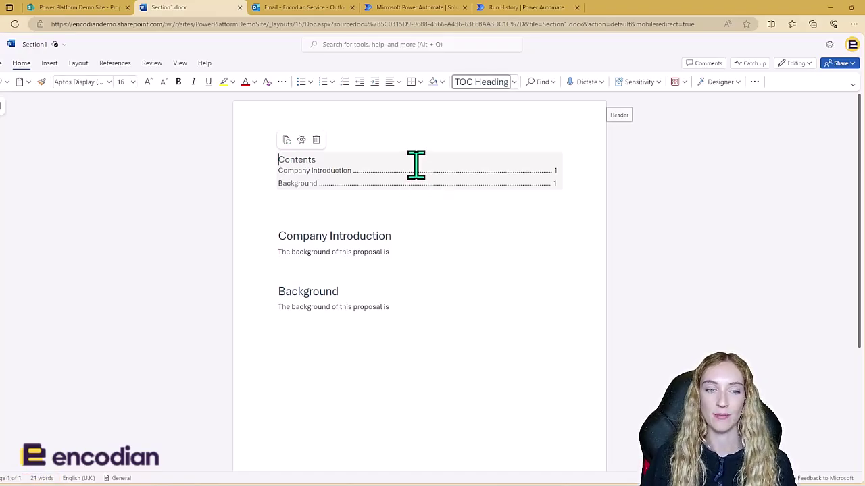
pyautogui.scroll(-3, 436, 214)
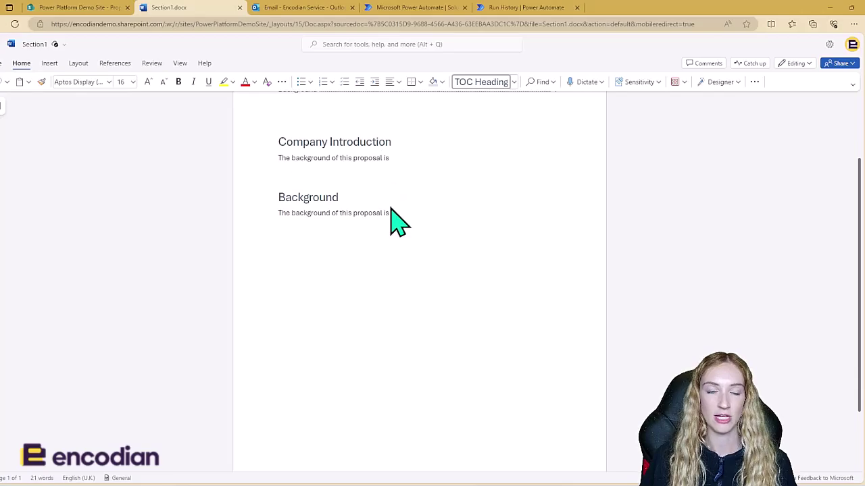
pyautogui.scroll(3, 392, 214)
# Open Section 2.docx and Section 3.docx from the SharePoint folder to review their headings and text.
pyautogui.click(87, 8)
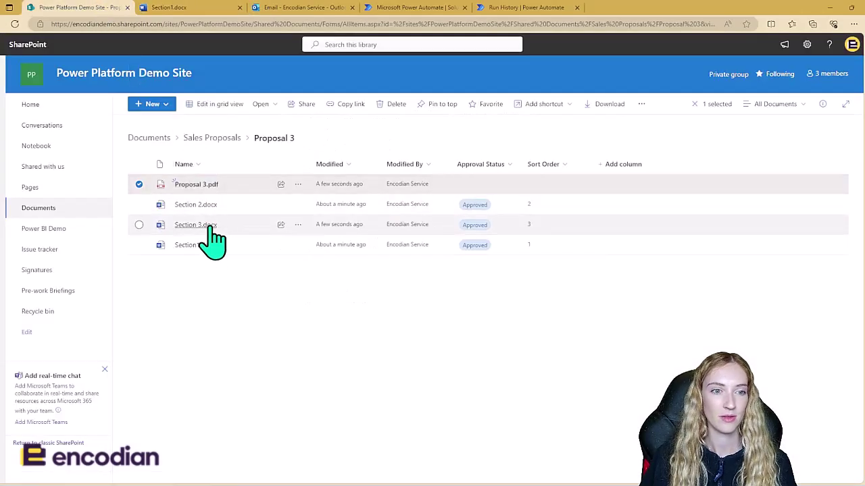
pyautogui.click(196, 204)
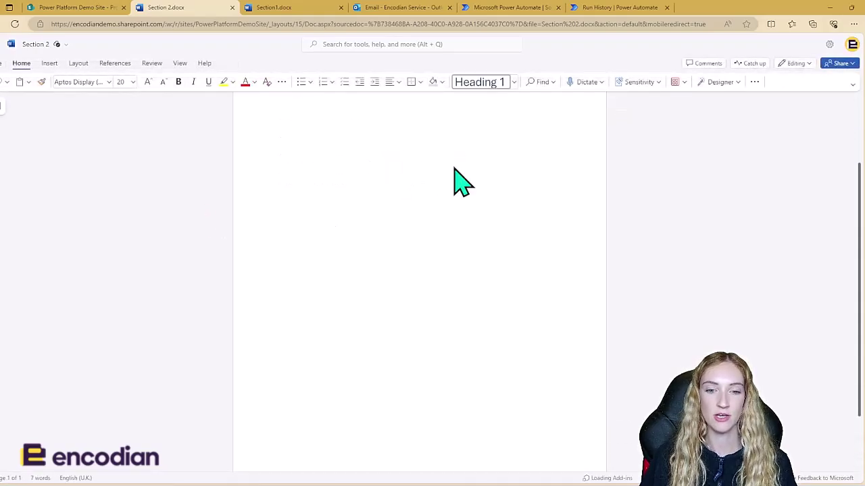
pyautogui.click(108, 7)
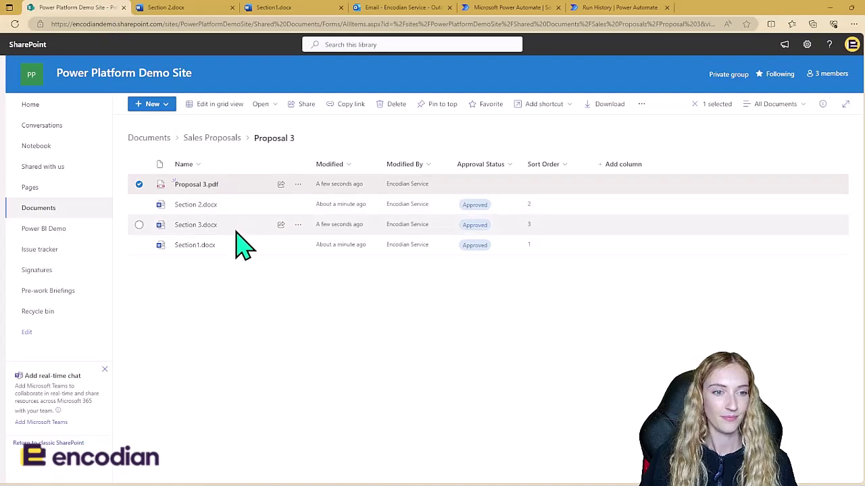
pyautogui.click(195, 225)
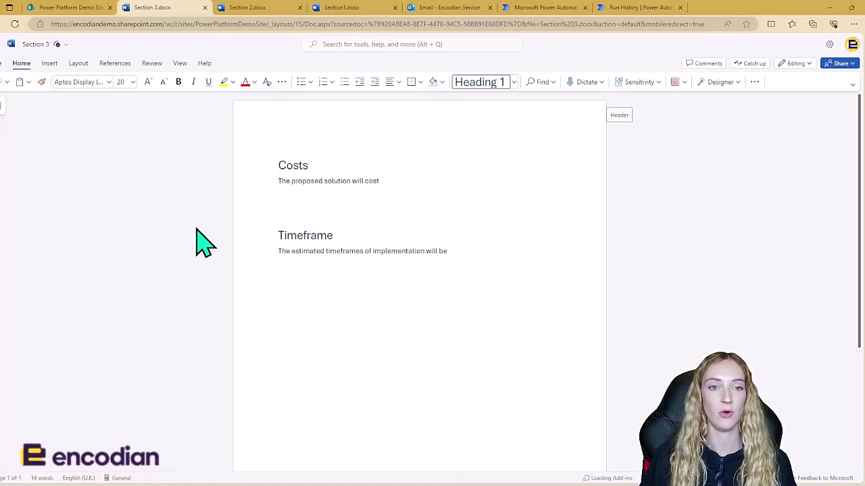
# Open Proposal 3.pdf from the SharePoint folder and examine its table of contents and merged sections.
pyautogui.click(88, 8)
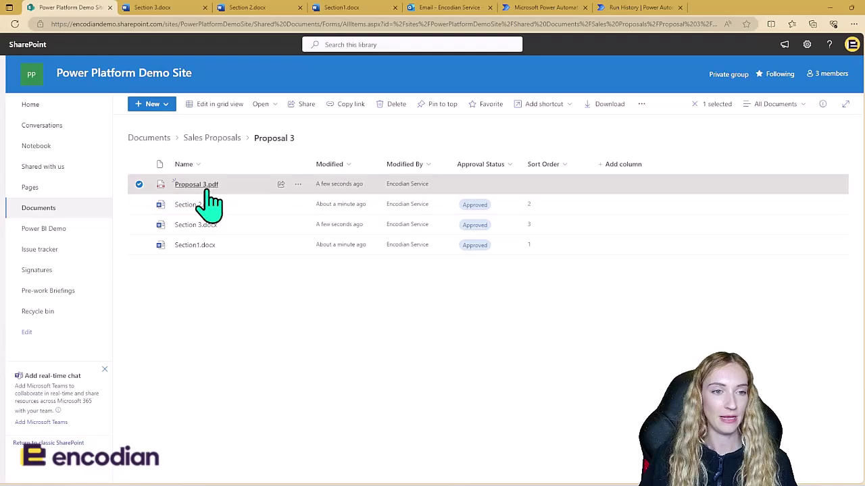
pyautogui.click(209, 187)
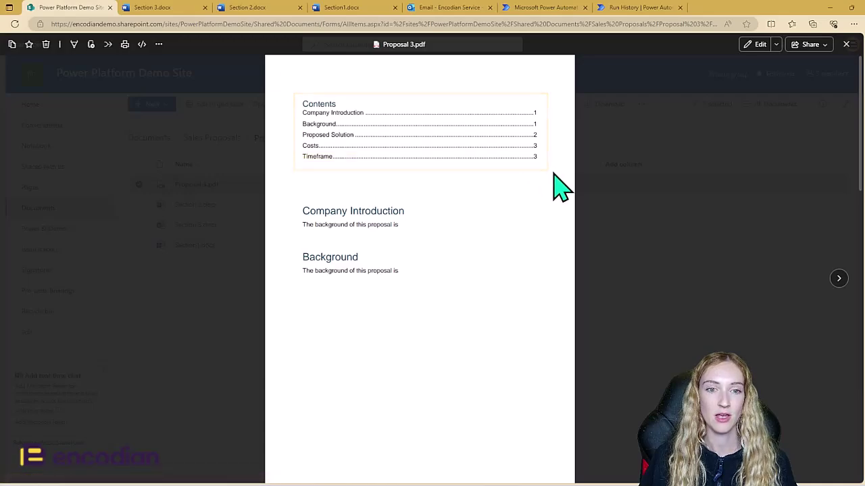
pyautogui.scroll(-5, 555, 181)
pyautogui.scroll(-5, 554, 177)
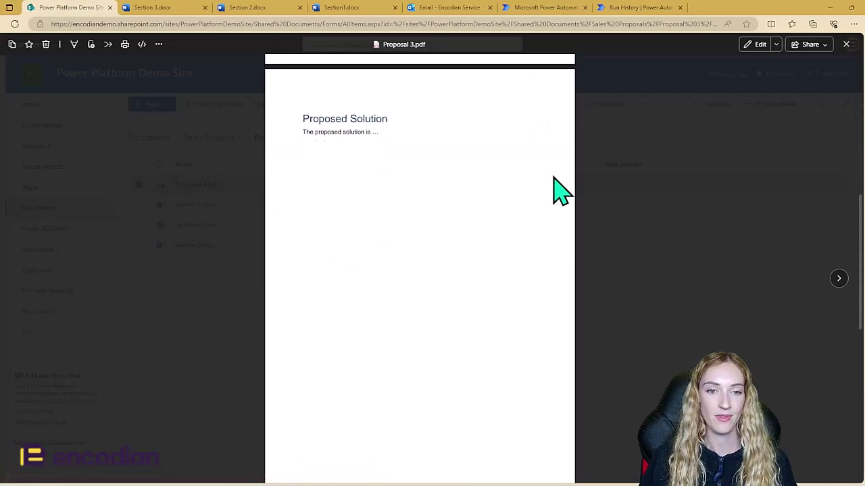